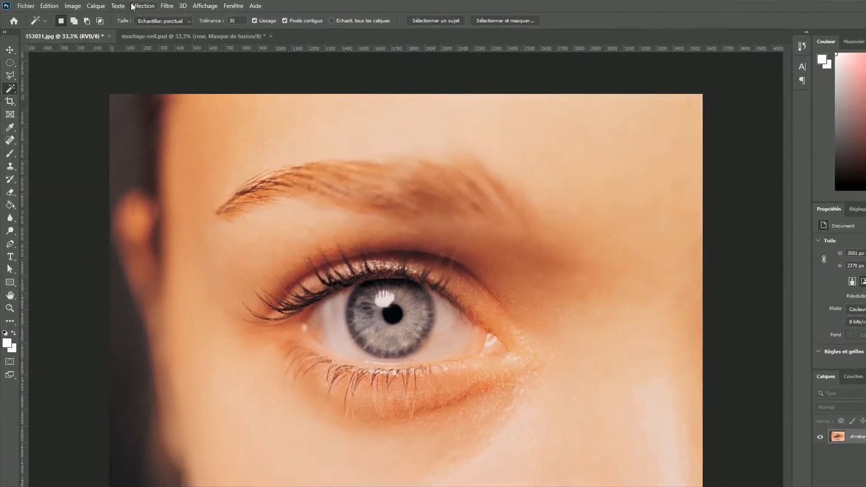
# Load the saved iris selection as a new selection.
pyautogui.click(120, 5)
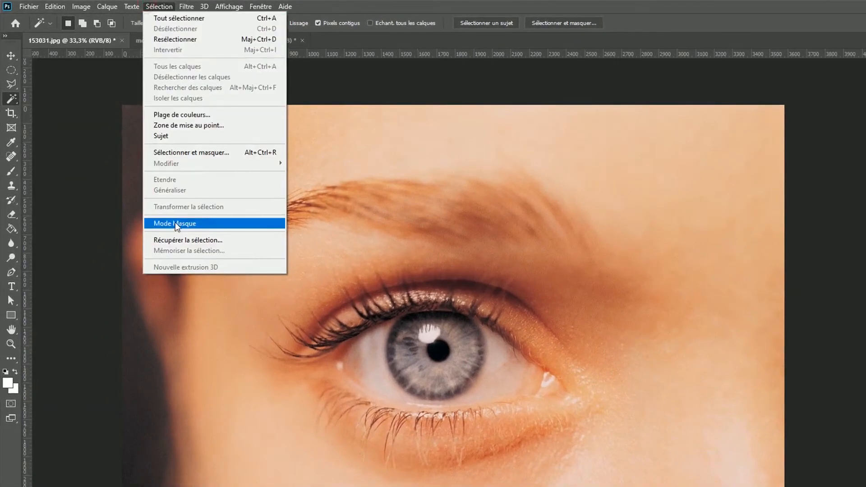
pyautogui.click(176, 240)
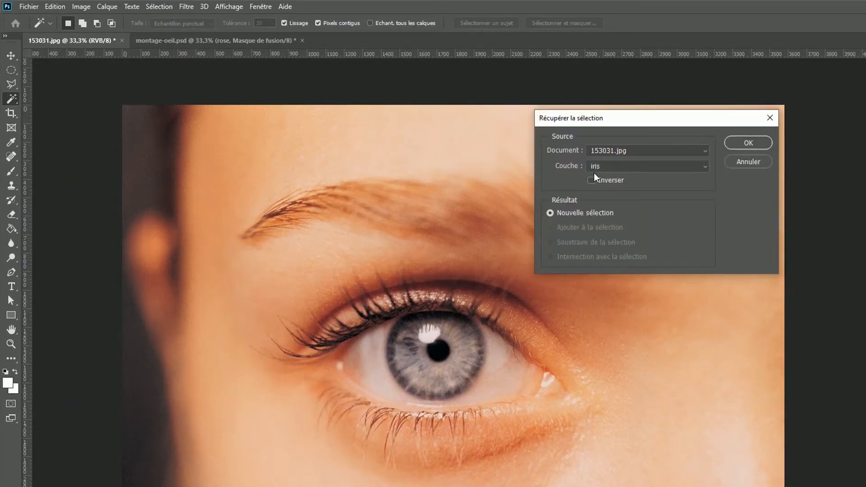
pyautogui.click(748, 143)
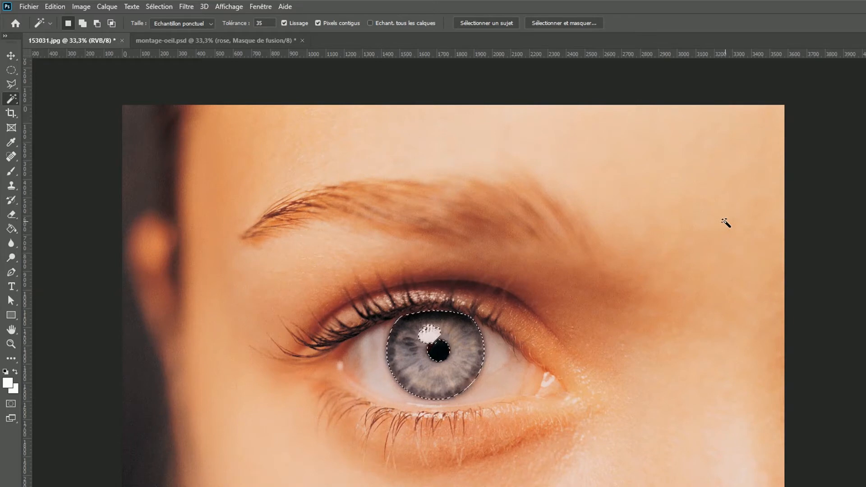
pyautogui.click(109, 7)
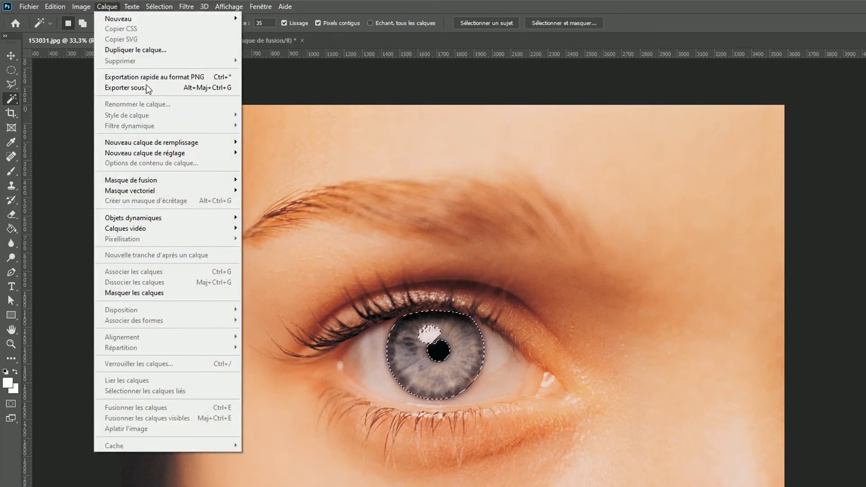
pyautogui.moveTo(185, 154)
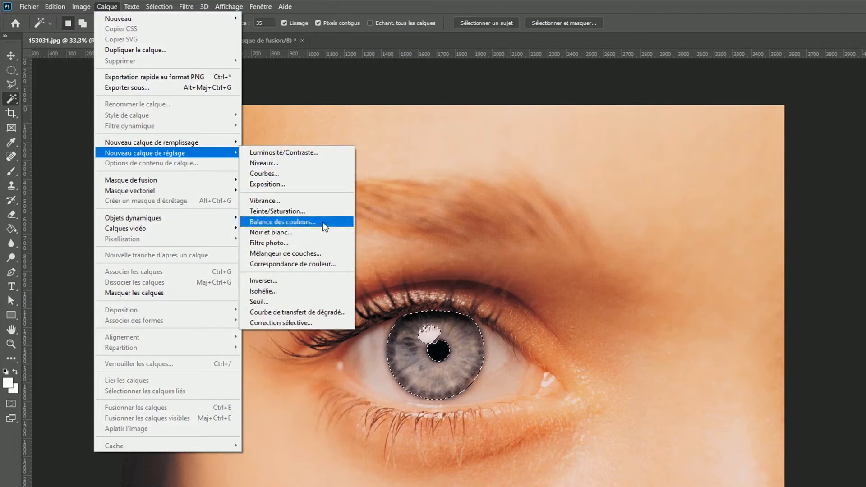
pyautogui.click(639, 222)
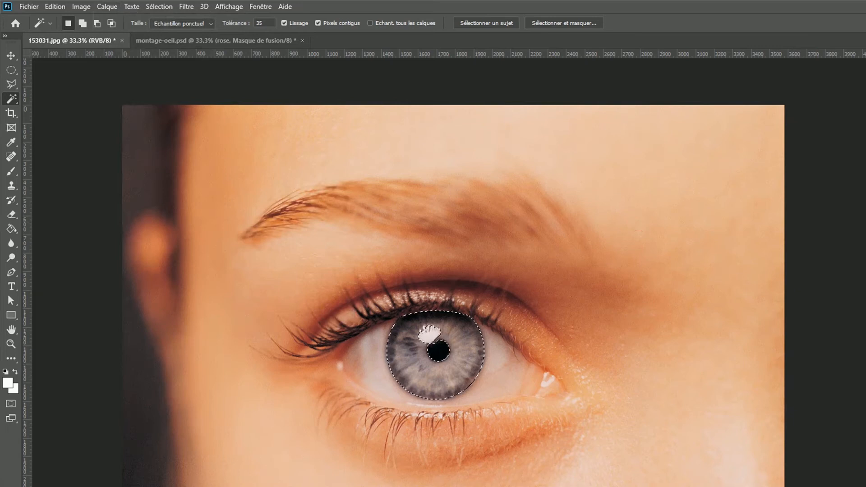
# Float the layers panel over the image and add a Color Balance adjustment layer masked to the iris selection.
pyautogui.moveTo(863, 400); pyautogui.dragTo(641, 219)
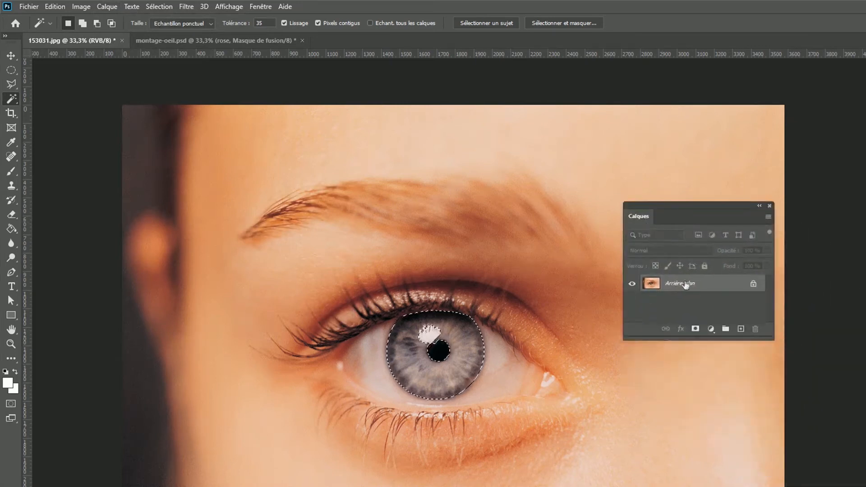
pyautogui.click(711, 329)
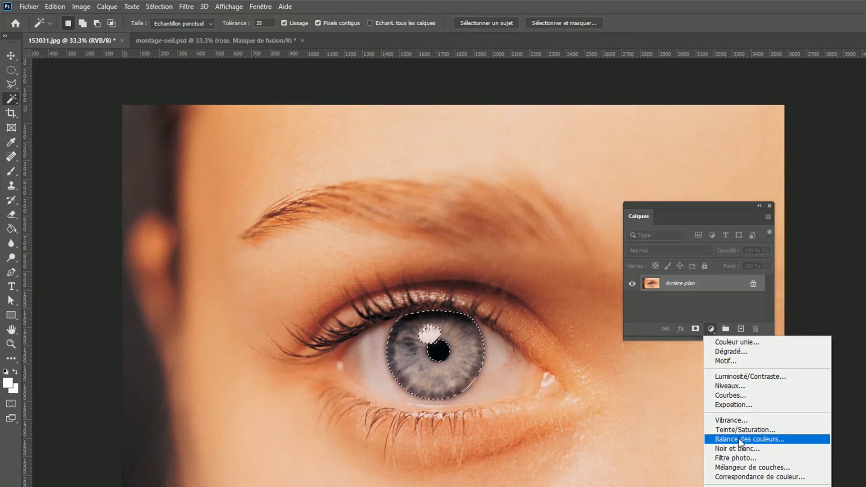
pyautogui.click(759, 443)
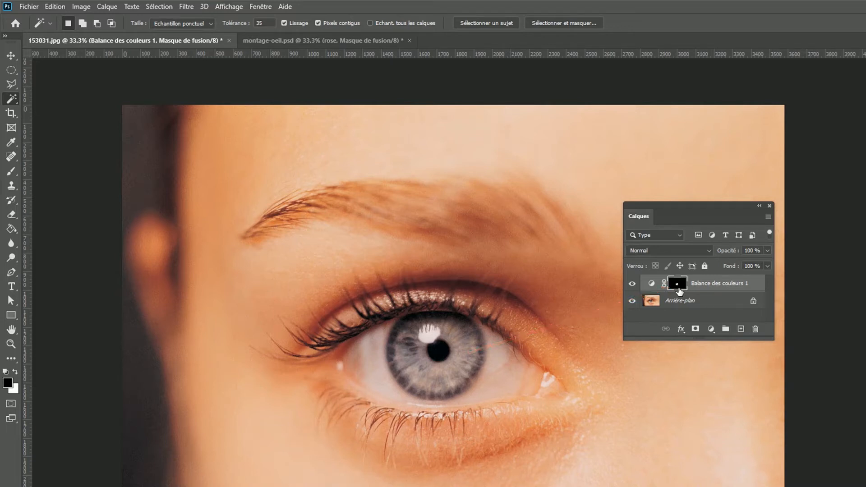
# Float the adjustment's properties over the image and shift the shadows (Tons foncés) slightly toward cyan and blue.
pyautogui.moveTo(864, 242); pyautogui.dragTo(147, 212)
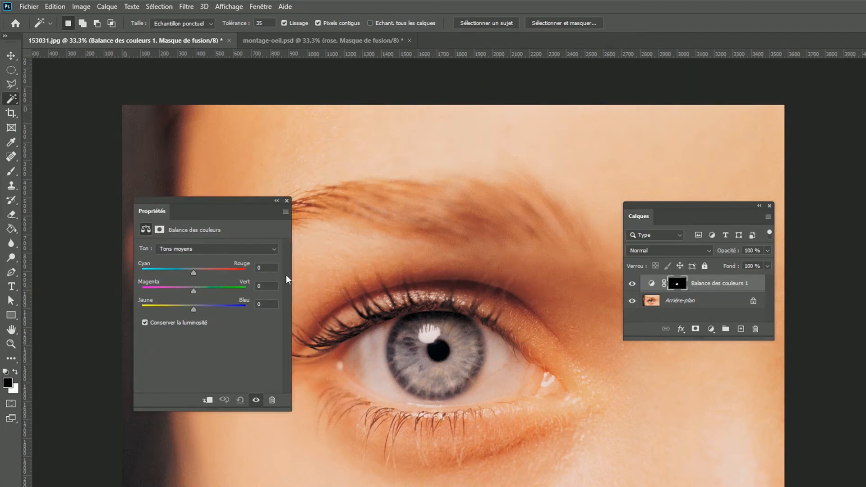
pyautogui.click(275, 249)
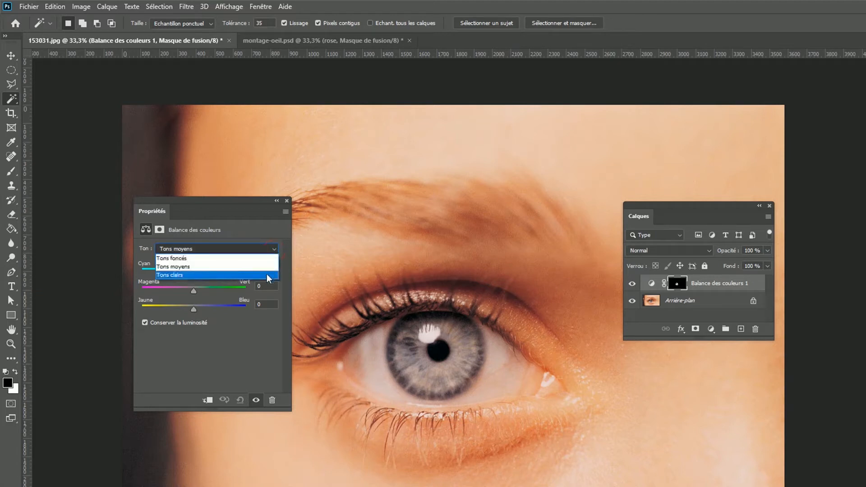
pyautogui.click(269, 259)
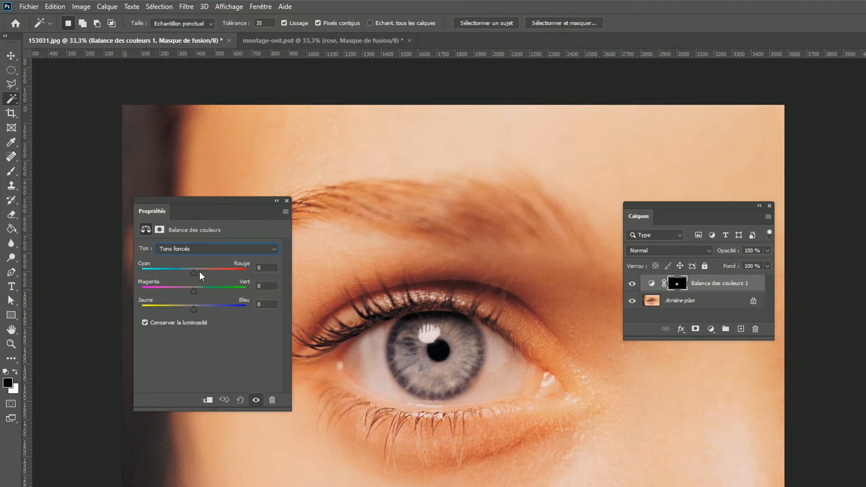
pyautogui.moveTo(194, 274); pyautogui.dragTo(188, 275)
pyautogui.moveTo(197, 315); pyautogui.dragTo(204, 315)
# Set the iris midtones (Tons moyens) to -20 toward cyan and +19 toward blue.
pyautogui.click(211, 249)
pyautogui.click(209, 267)
pyautogui.moveTo(194, 274); pyautogui.dragTo(185, 276)
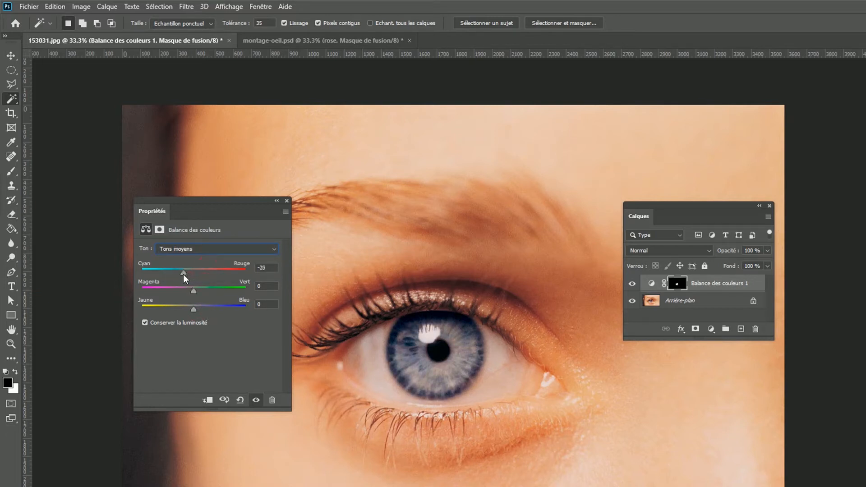
pyautogui.moveTo(194, 310); pyautogui.dragTo(203, 311)
# Set the iris highlights (Tons clairs) to -17 toward cyan and +9 toward blue.
pyautogui.click(203, 254)
pyautogui.click(193, 273)
pyautogui.moveTo(194, 273); pyautogui.dragTo(185, 274)
pyautogui.moveTo(194, 310); pyautogui.dragTo(198, 311)
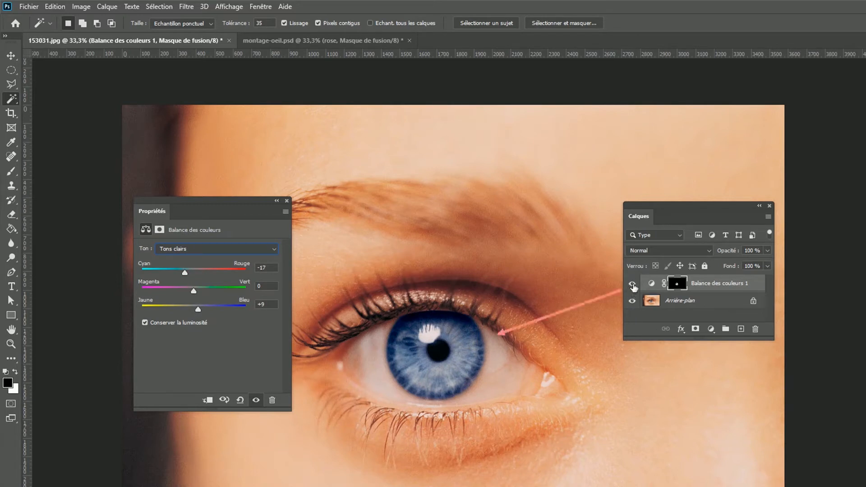
# Compare the eye with and without the blue adjustment layer, and rename that layer bleu.
pyautogui.click(633, 284)
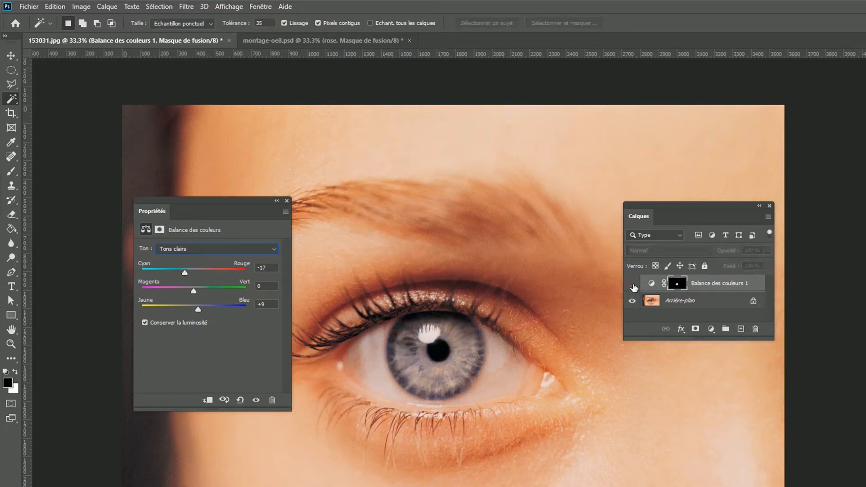
pyautogui.click(633, 285)
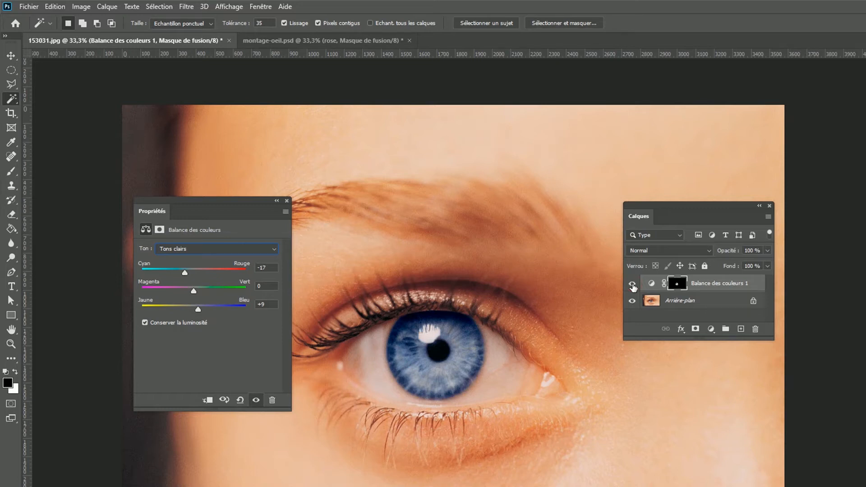
pyautogui.doubleClick(718, 284)
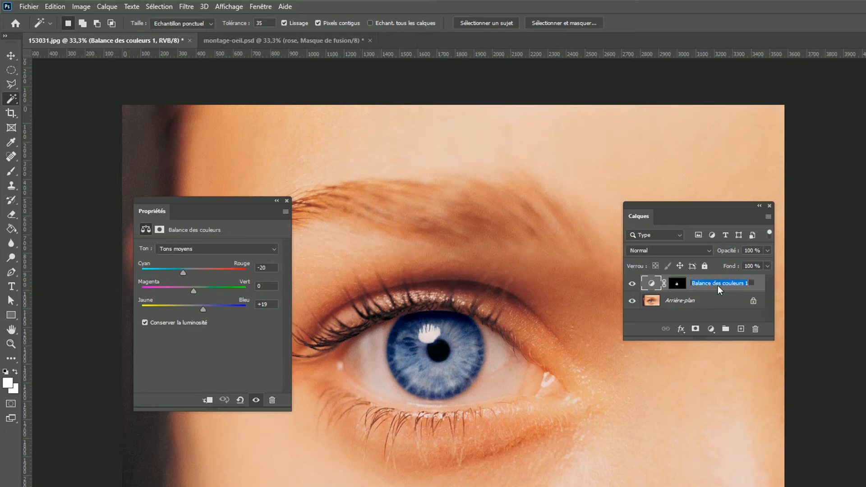
pyautogui.write('bleu')
pyautogui.press('Return')
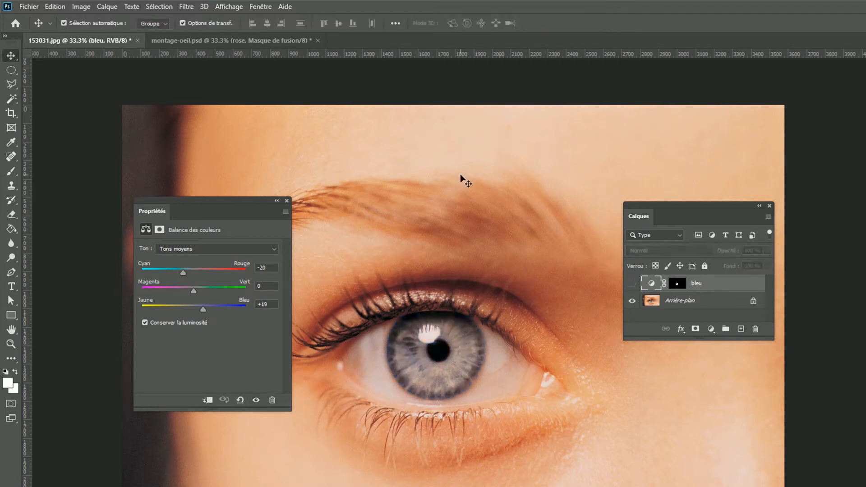
# Load the saved iris selection again and add a second Color Balance adjustment layer above the bleu layer.
pyautogui.click(159, 7)
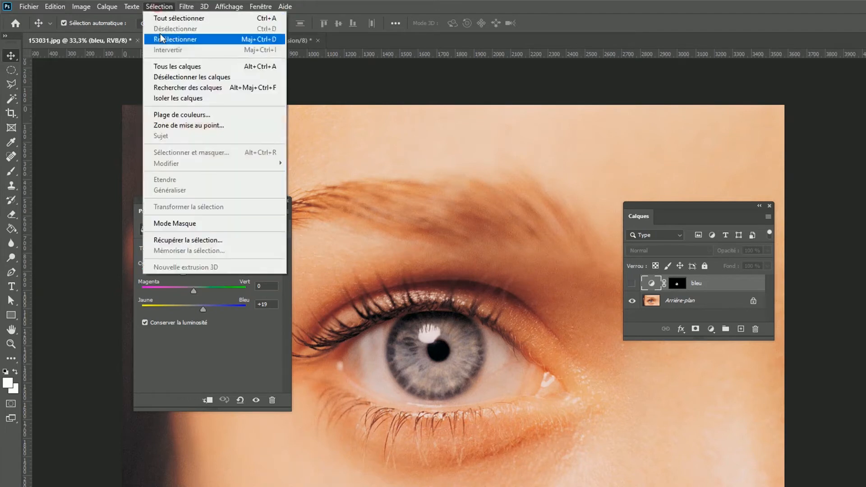
pyautogui.click(207, 240)
pyautogui.click(645, 166)
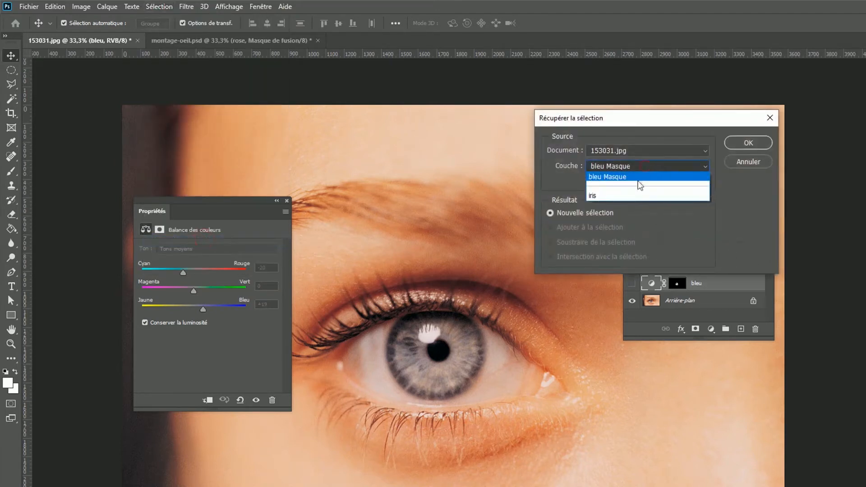
pyautogui.click(632, 197)
pyautogui.press('Return')
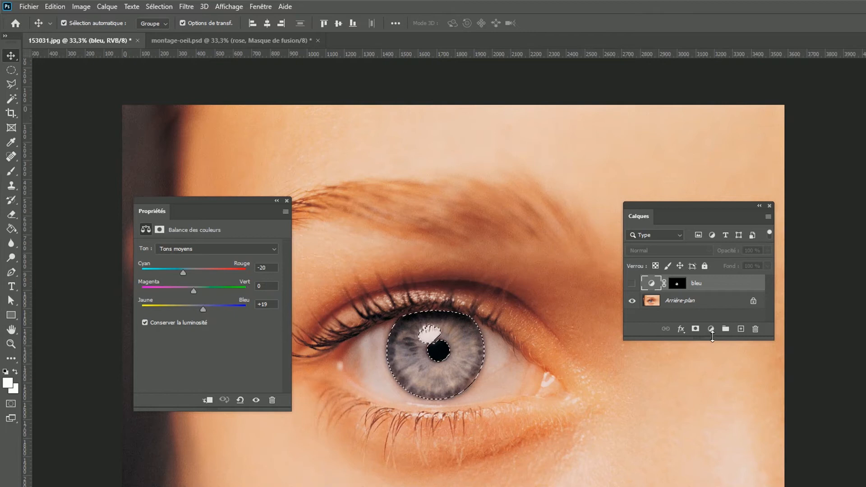
pyautogui.click(711, 329)
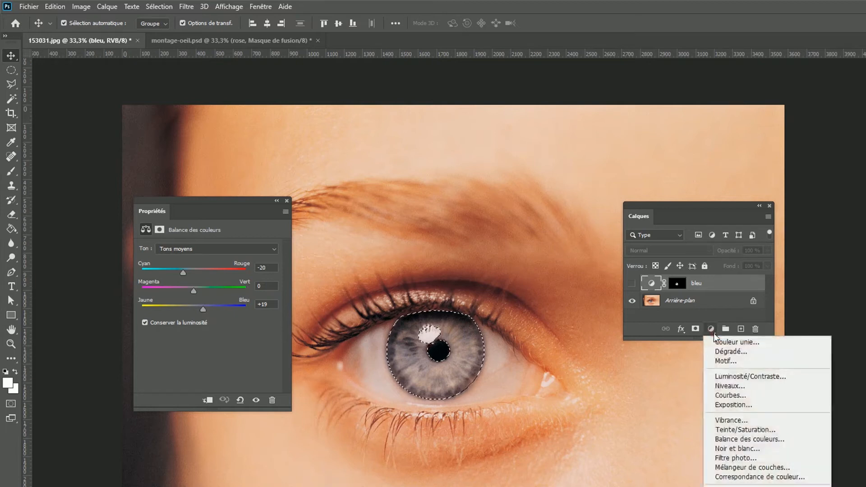
pyautogui.click(735, 440)
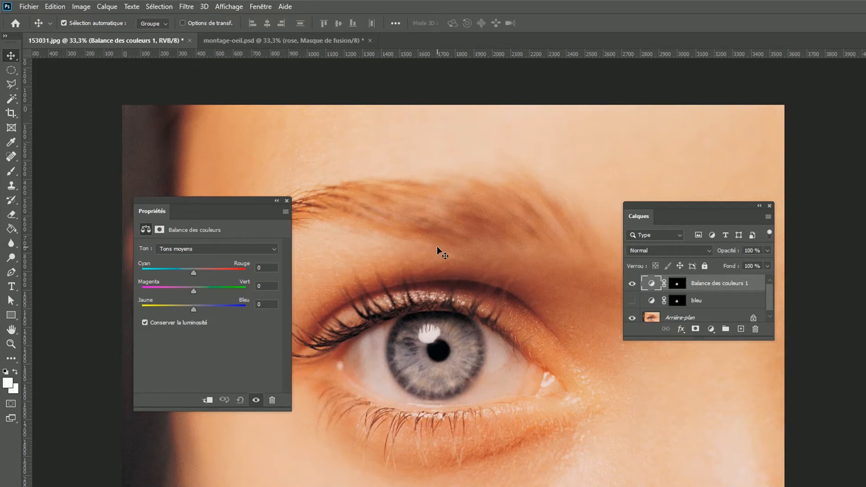
# Shift the iris toward green across its tonal ranges, with the highlights (Tons clairs) at +18 green.
pyautogui.click(275, 250)
pyautogui.click(272, 258)
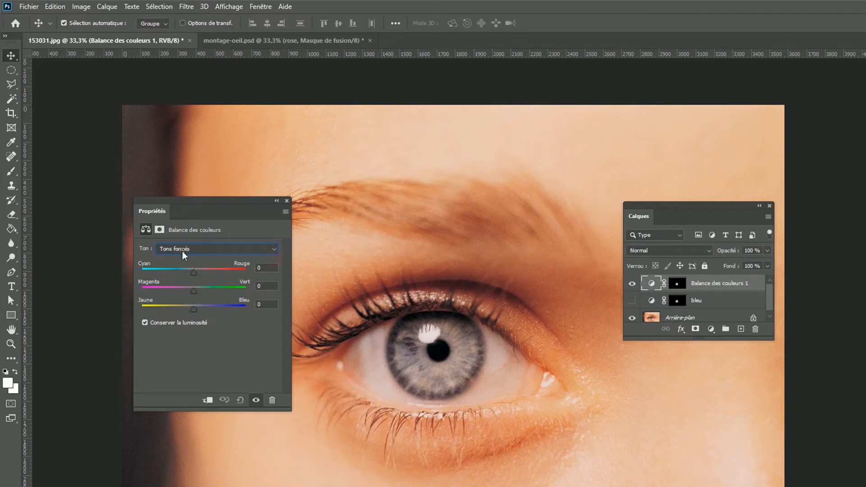
pyautogui.moveTo(197, 292); pyautogui.dragTo(202, 288)
pyautogui.click(212, 251)
pyautogui.click(208, 262)
pyautogui.moveTo(195, 291); pyautogui.dragTo(199, 292)
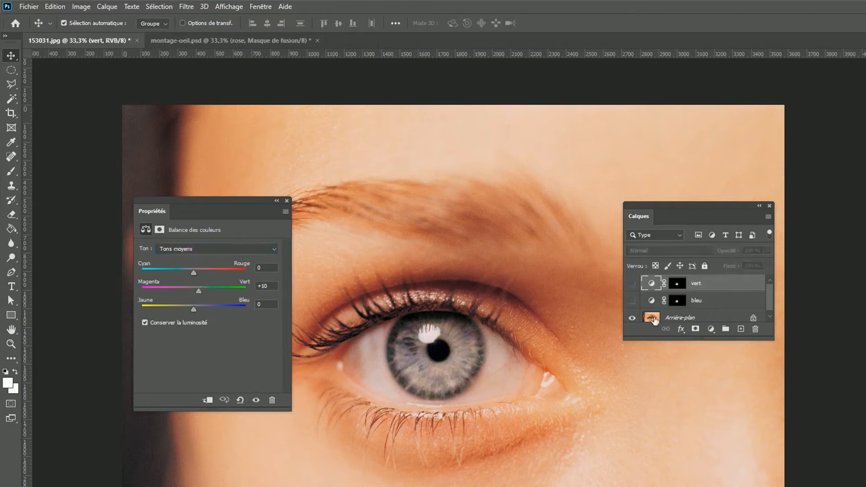
# Load the iris selection with the Arrière-plan layer active and add a third Color Balance adjustment layer directly above it.
pyautogui.click(680, 313)
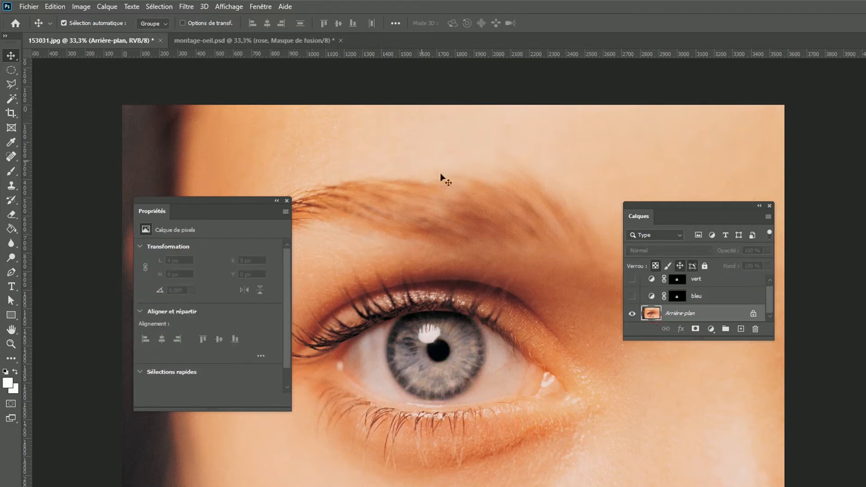
pyautogui.click(170, 7)
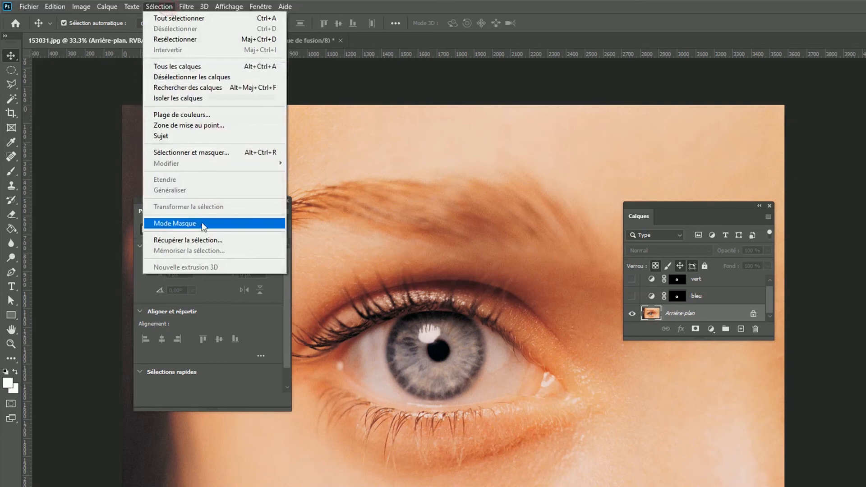
pyautogui.click(202, 240)
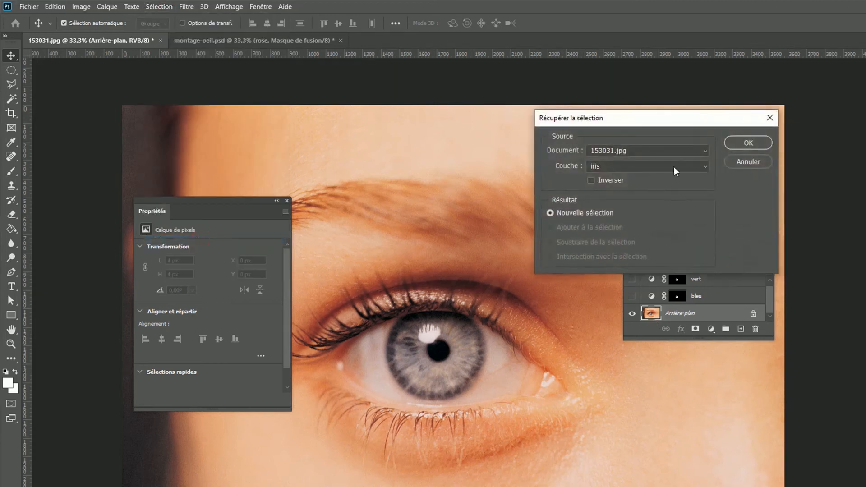
pyautogui.click(747, 144)
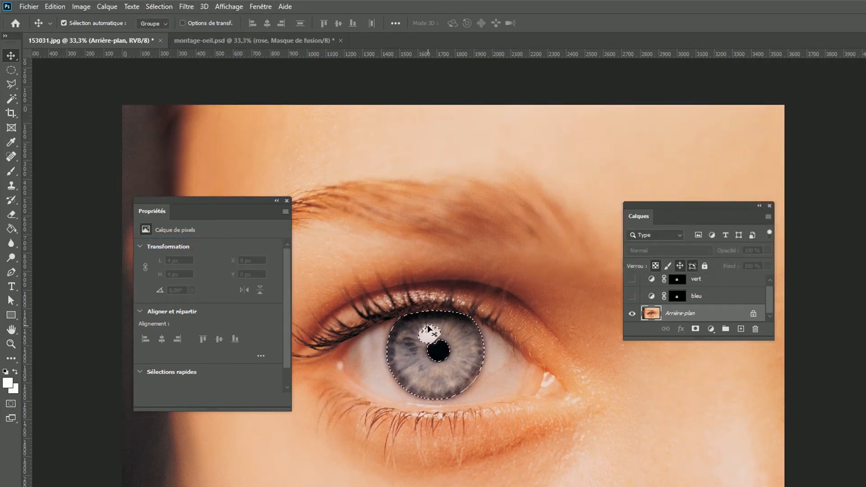
pyautogui.moveTo(695, 340); pyautogui.dragTo(695, 417)
pyautogui.click(712, 406)
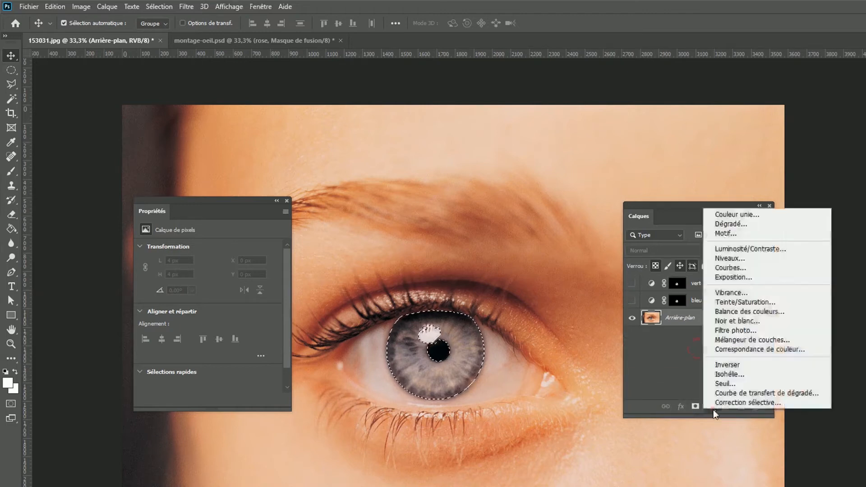
pyautogui.click(756, 311)
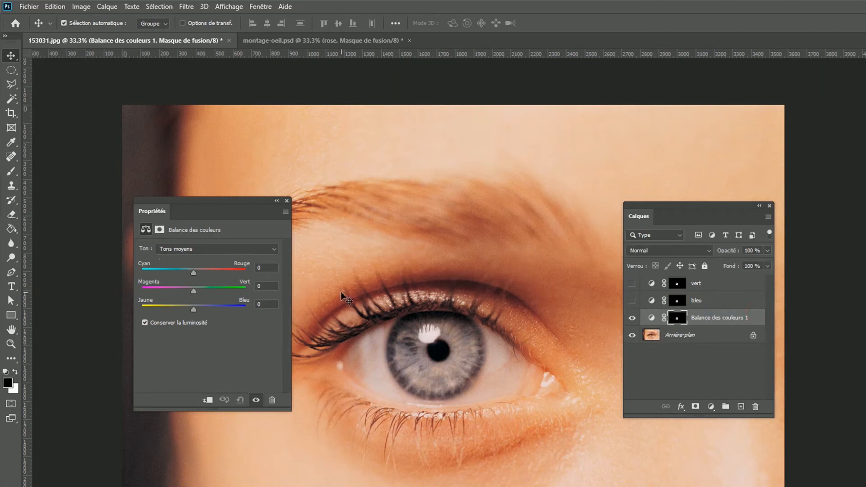
# Tint the iris pink with midtones at +9 toward red and -13 toward magenta, and rename the layer rose.
pyautogui.click(276, 249)
pyautogui.click(269, 258)
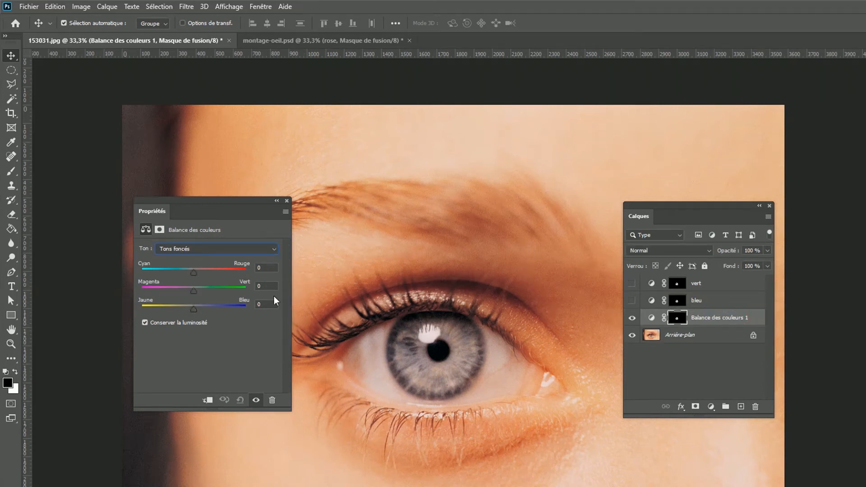
pyautogui.moveTo(194, 291); pyautogui.dragTo(185, 291)
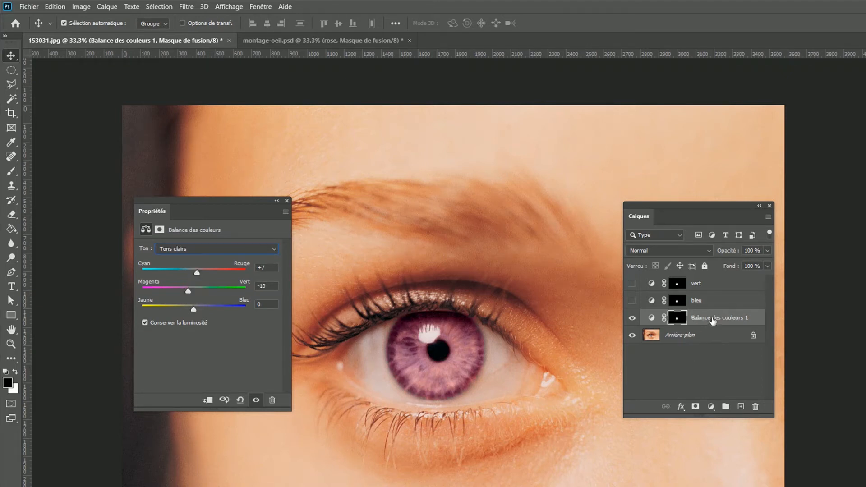
pyautogui.doubleClick(719, 318)
pyautogui.write('rose')
pyautogui.press('Return')
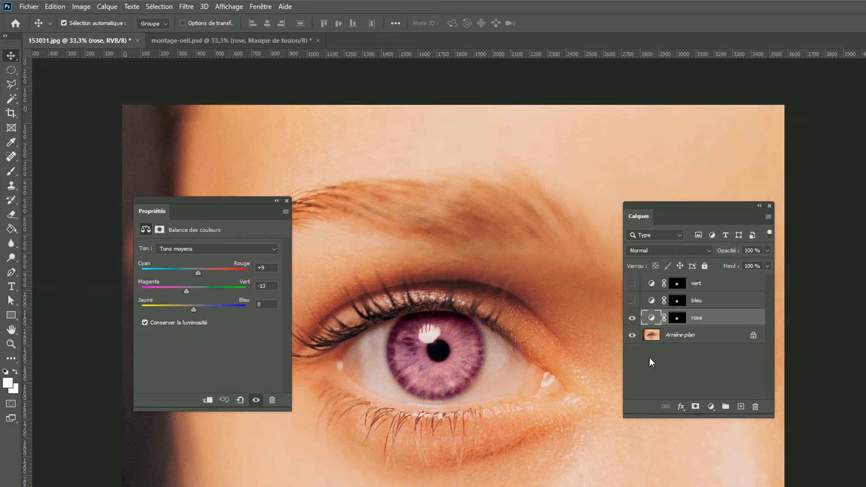
# Check the rose, bleu and vert layers by toggling their visibility, leaving all three hidden.
pyautogui.click(632, 318)
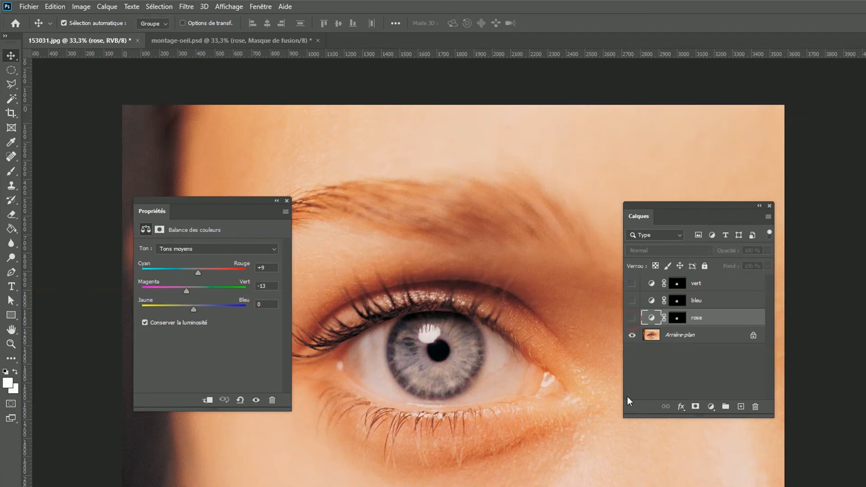
pyautogui.click(632, 317)
pyautogui.click(632, 318)
pyautogui.click(633, 301)
pyautogui.click(632, 301)
pyautogui.click(632, 284)
# Display the Montage timeline and create a frame animation (Créer une animation d'image) in it.
pyautogui.click(264, 9)
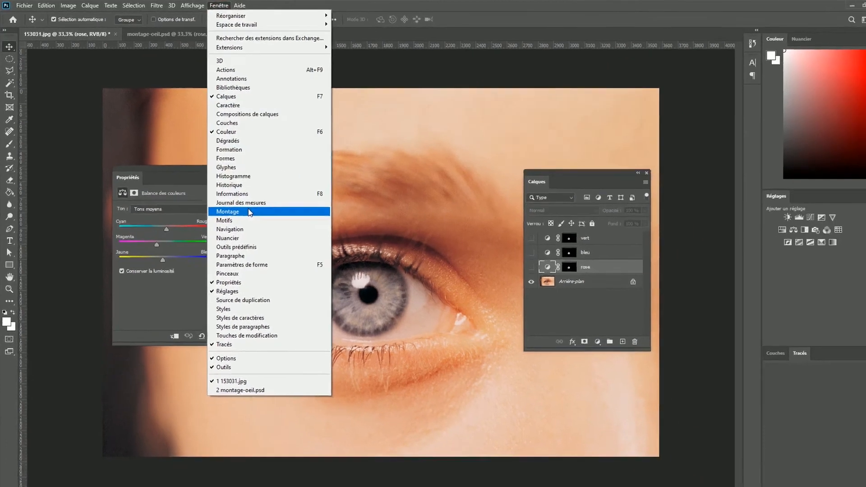
pyautogui.click(290, 248)
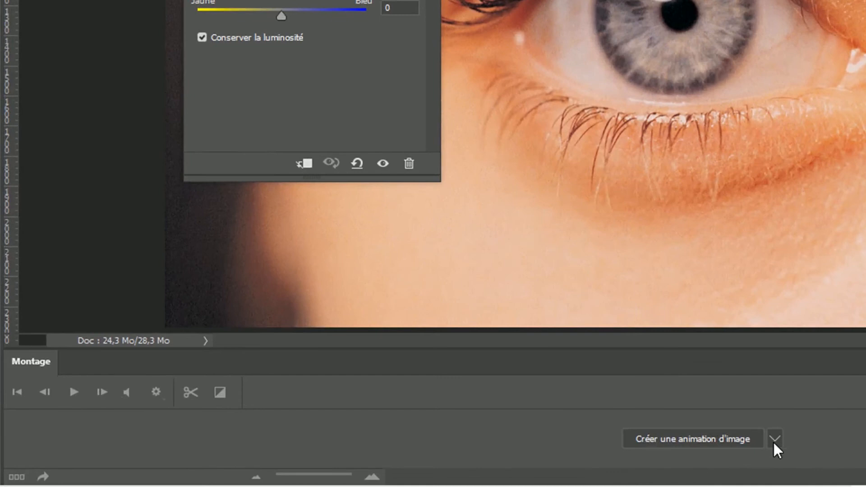
pyautogui.click(775, 440)
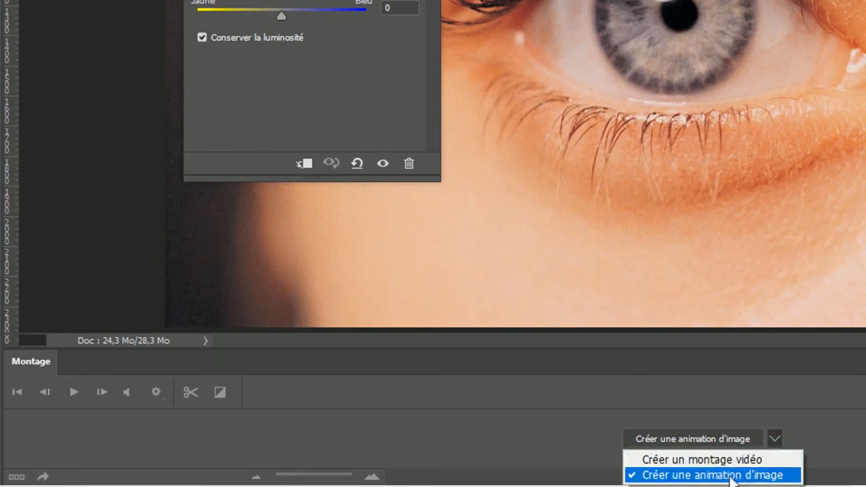
pyautogui.click(785, 475)
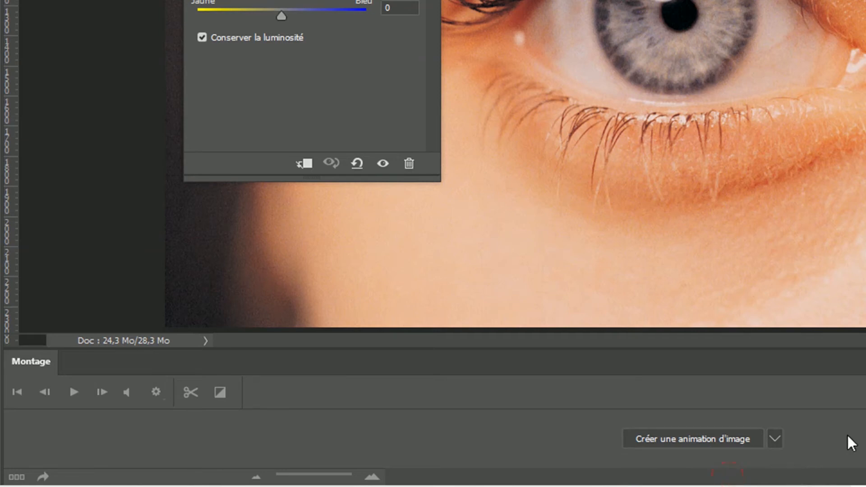
pyautogui.click(687, 444)
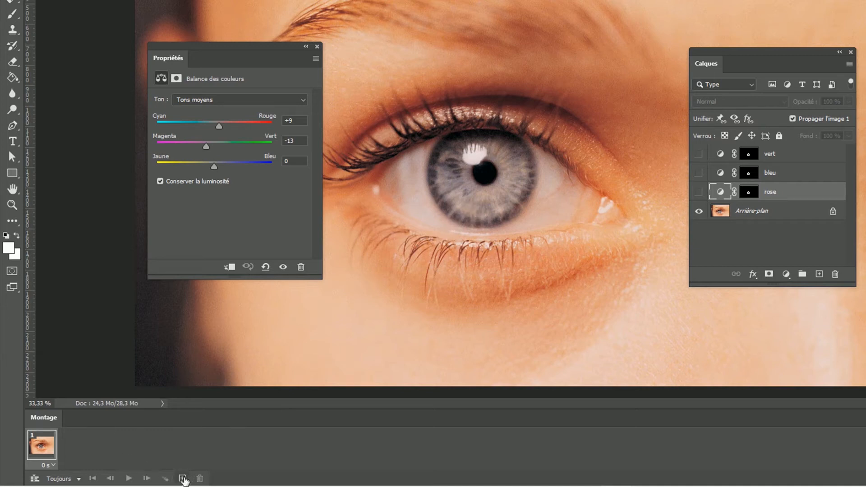
# Add a second frame with the rose layer shown and a third frame with rose hidden and bleu shown.
pyautogui.click(182, 479)
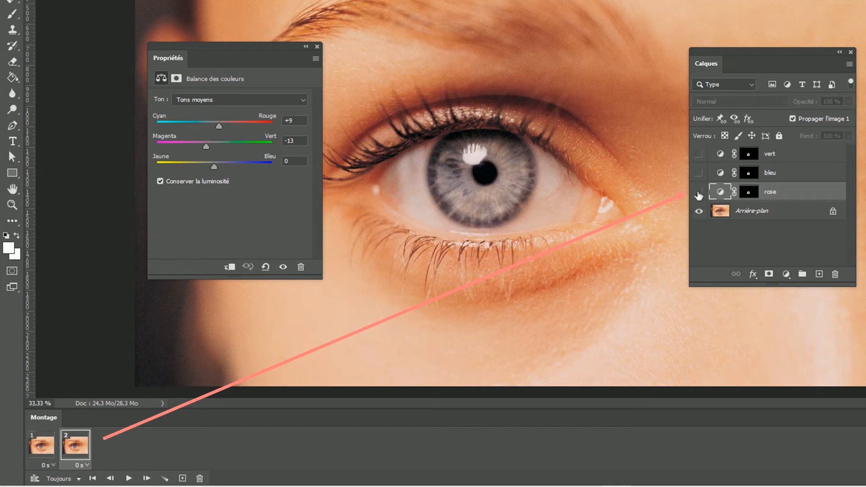
pyautogui.click(699, 193)
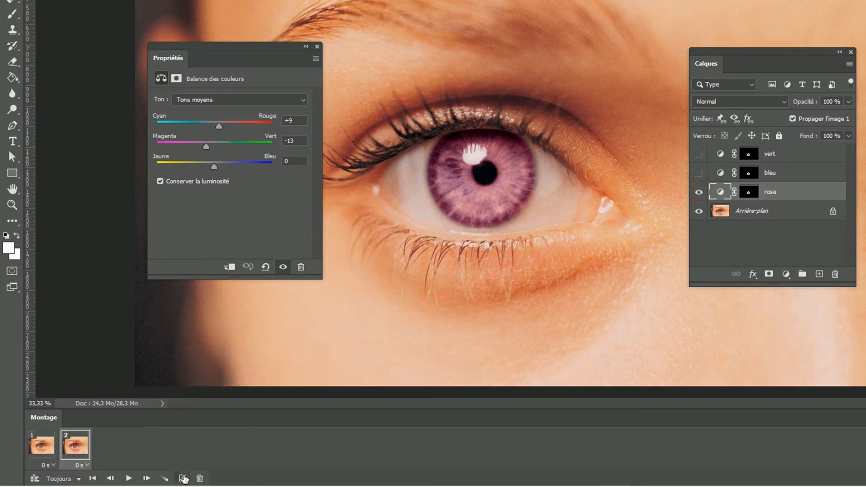
pyautogui.click(183, 478)
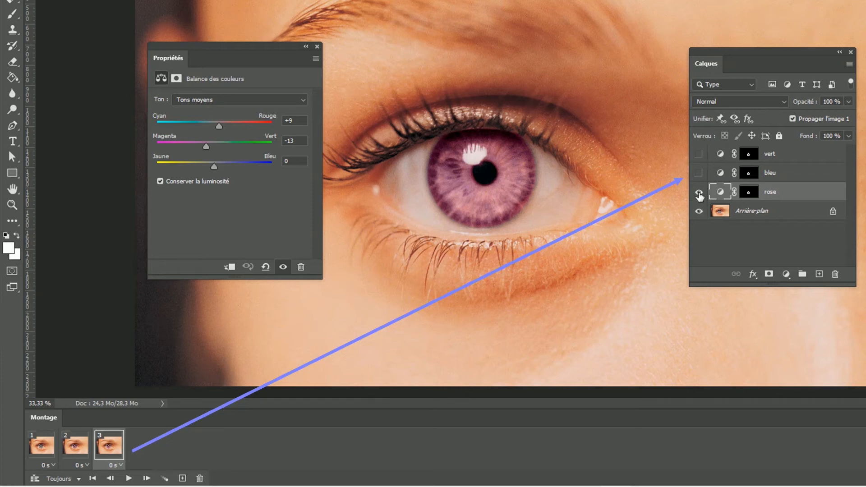
pyautogui.click(699, 195)
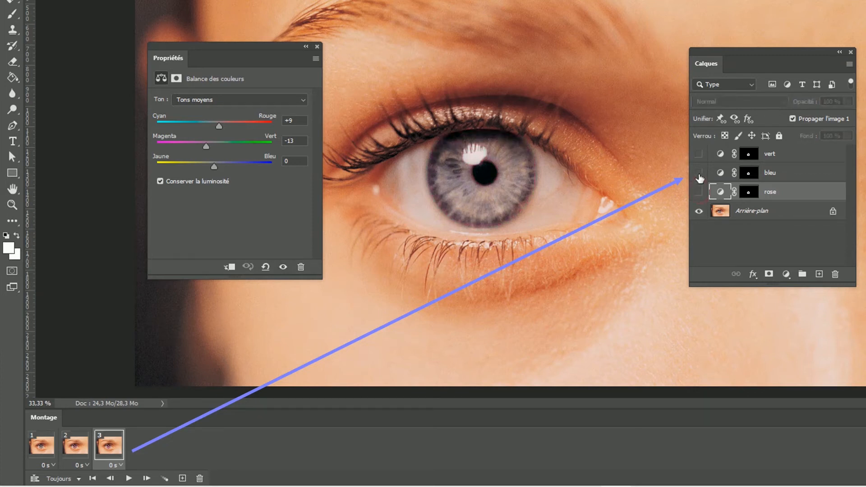
pyautogui.click(699, 173)
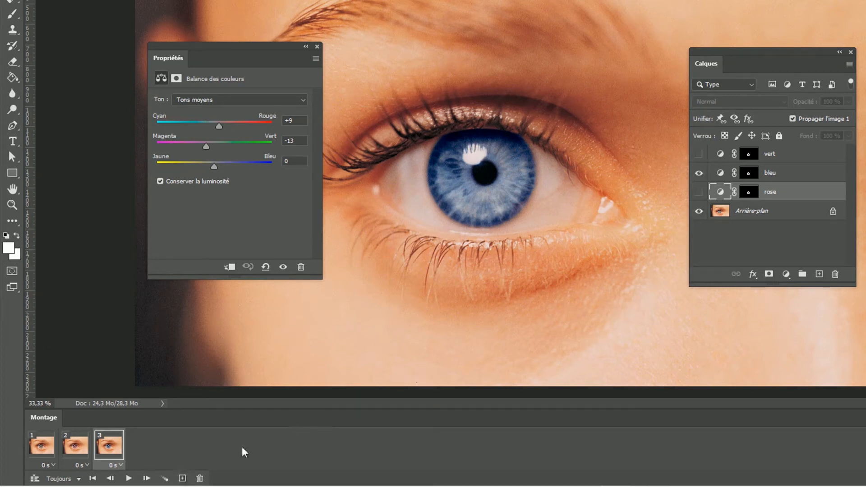
# Add a fourth animation frame with the bleu layer hidden and the vert layer shown.
pyautogui.click(183, 479)
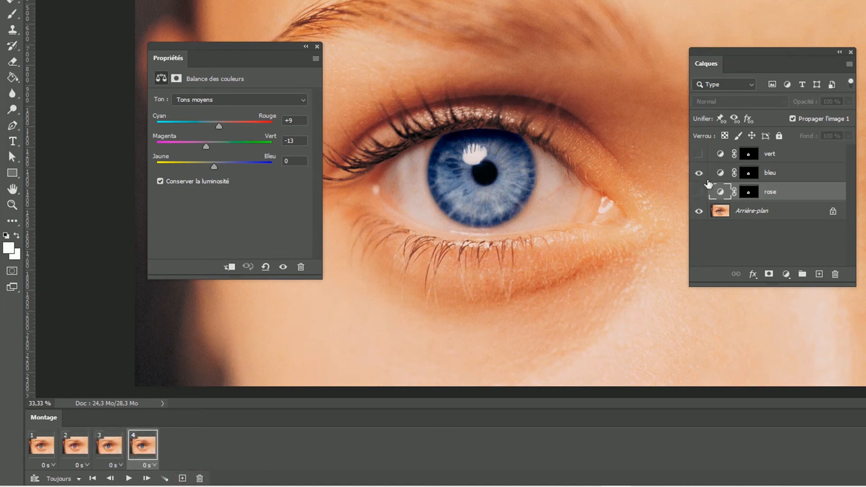
pyautogui.click(699, 173)
pyautogui.click(699, 154)
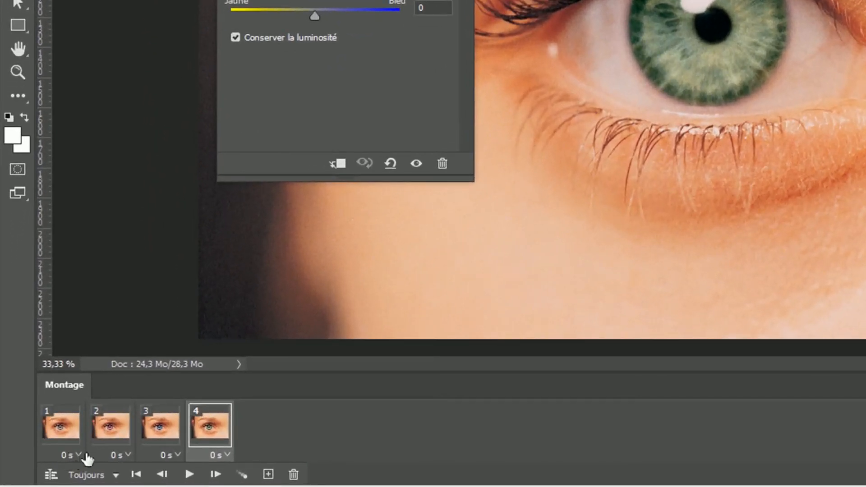
# Set the delay of all four animation frames to 0.5 seconds.
pyautogui.click(80, 455)
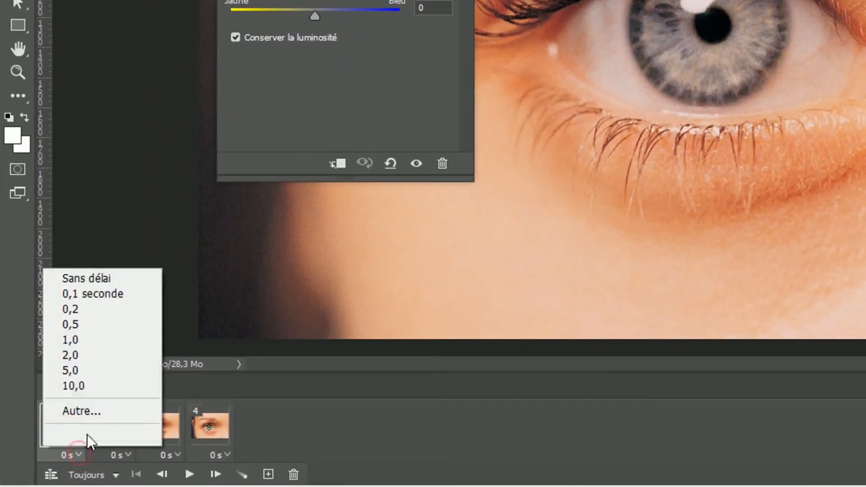
pyautogui.click(108, 325)
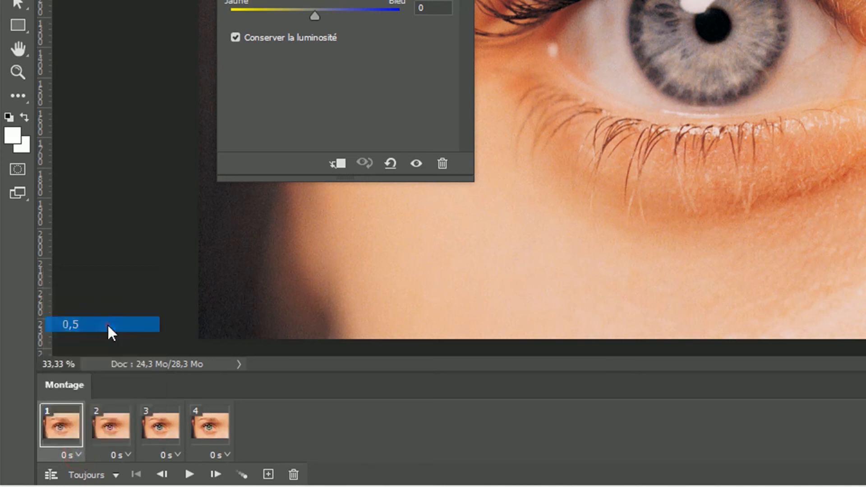
pyautogui.click(128, 456)
pyautogui.click(140, 329)
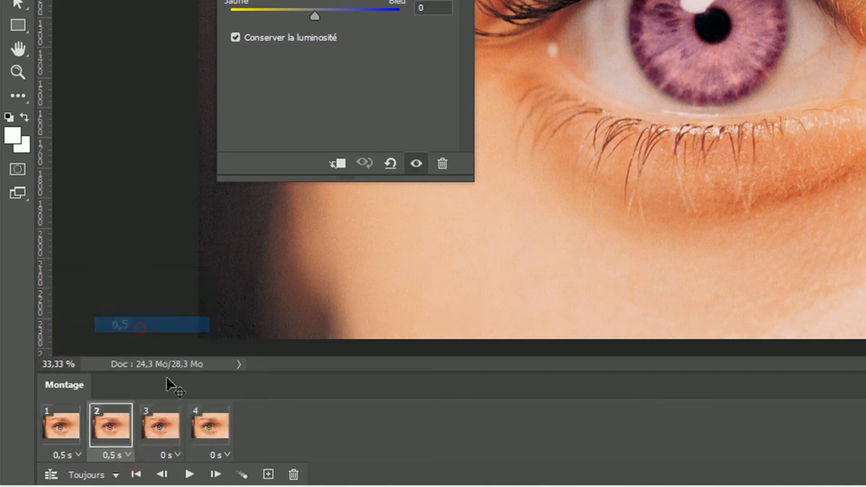
pyautogui.click(178, 456)
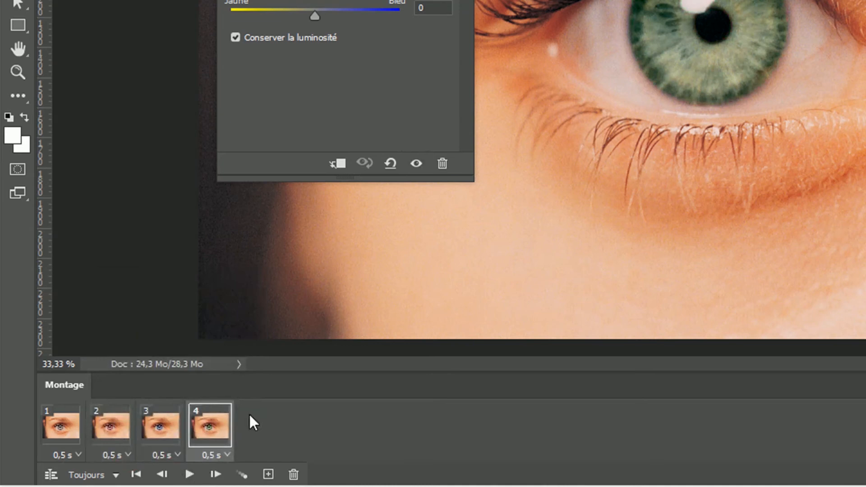
# Check that the animation loops Toujours, and preview its playback before stopping it.
pyautogui.click(116, 476)
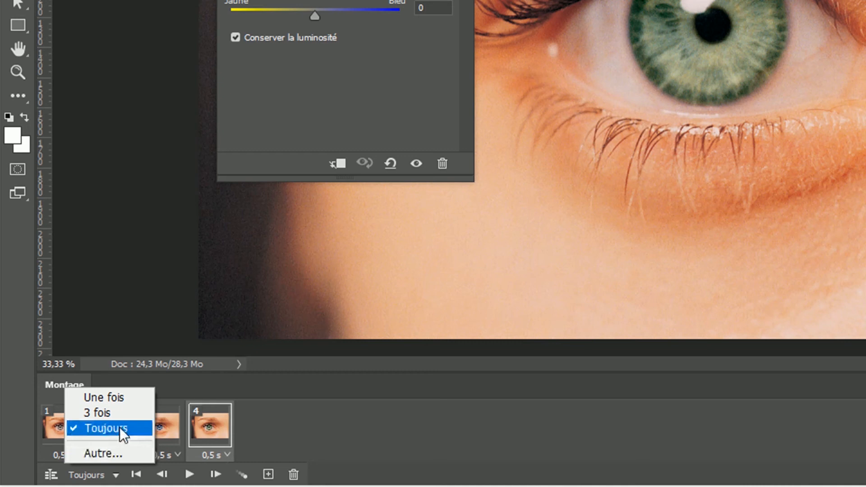
pyautogui.click(286, 430)
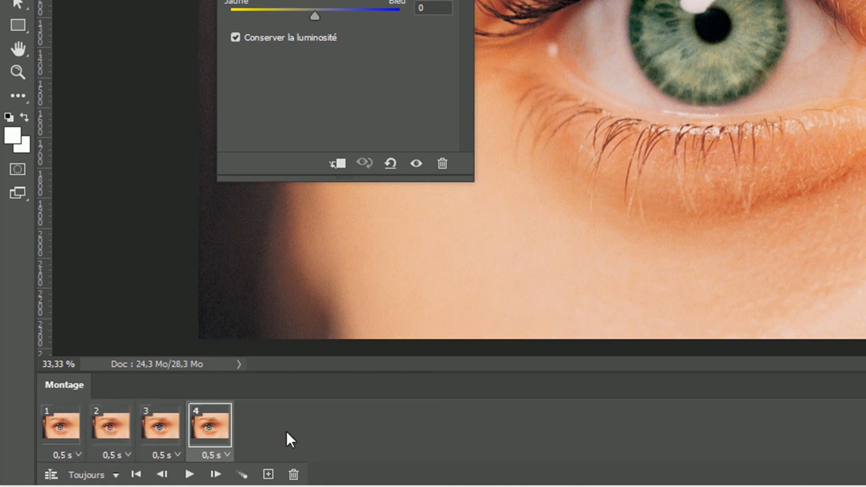
pyautogui.click(190, 475)
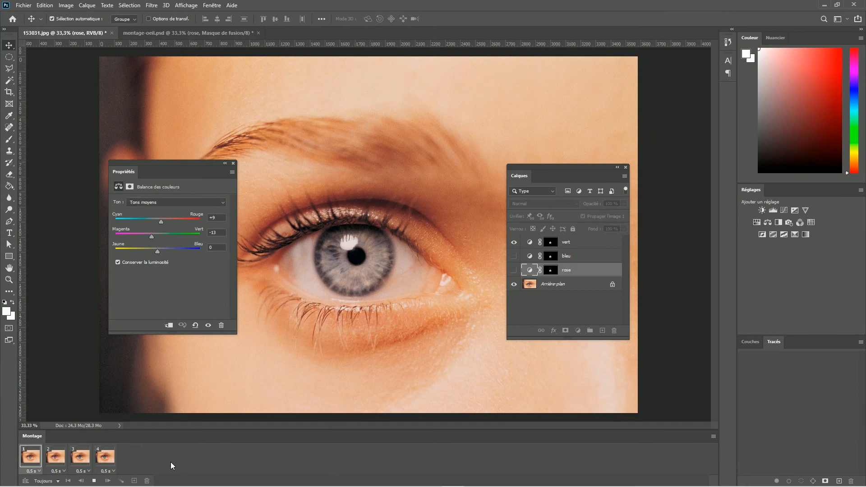
pyautogui.press('space')
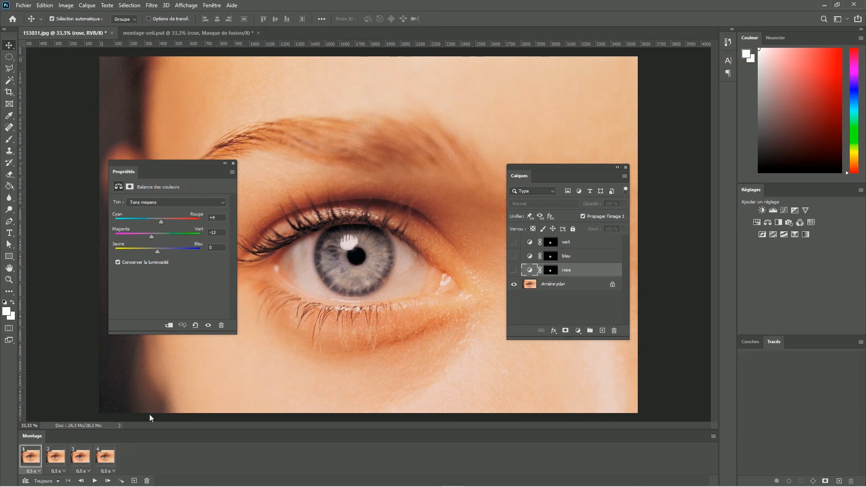
# Open the Save for Web export for the animation and set the GIF's width to 600 px.
pyautogui.click(23, 5)
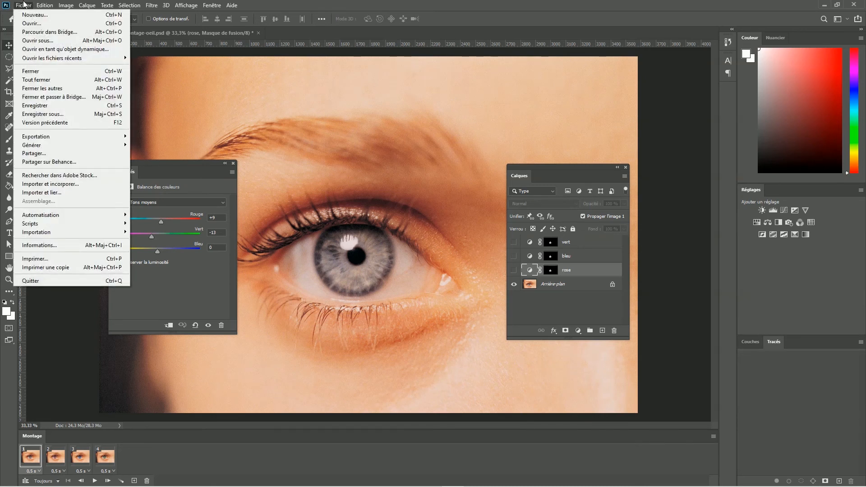
pyautogui.moveTo(51, 138)
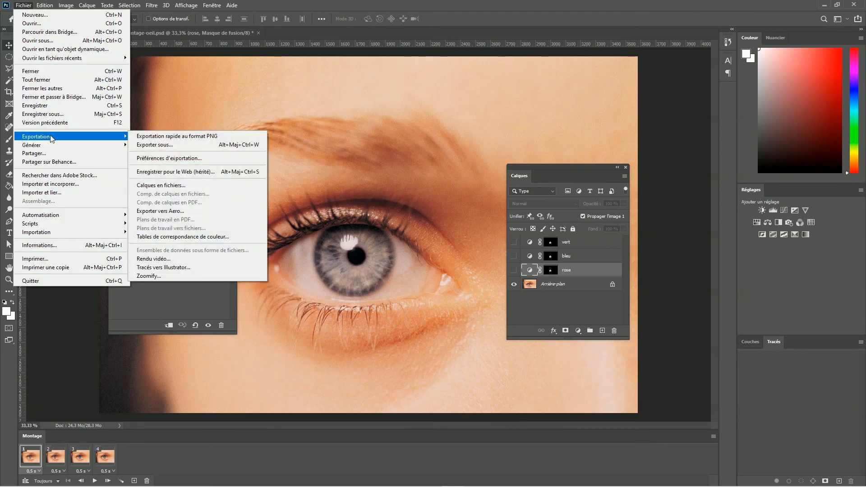
pyautogui.click(196, 172)
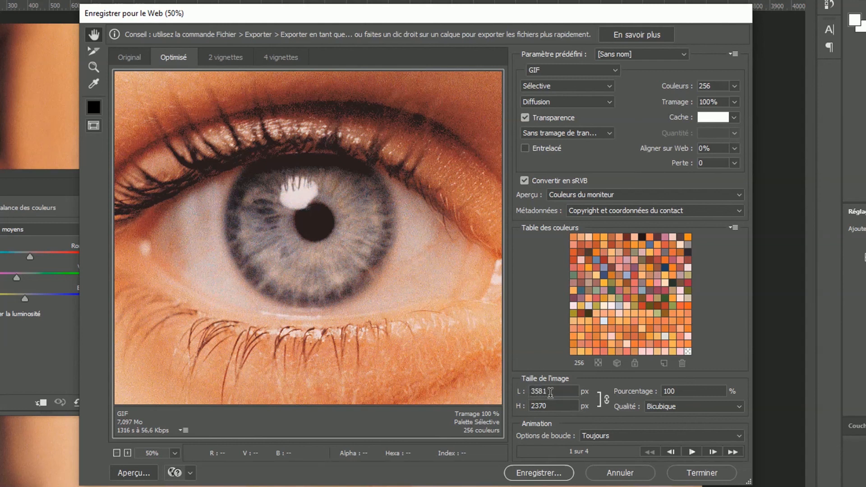
pyautogui.doubleClick(551, 392)
pyautogui.write('600')
# Save the optimised GIF to the desktop (Bureau) under the name animation-oeil.
pyautogui.click(544, 474)
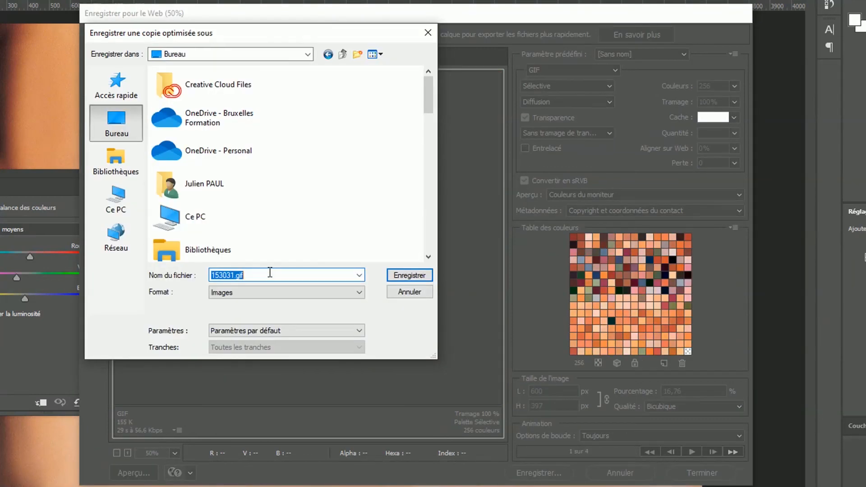
pyautogui.write('montage')
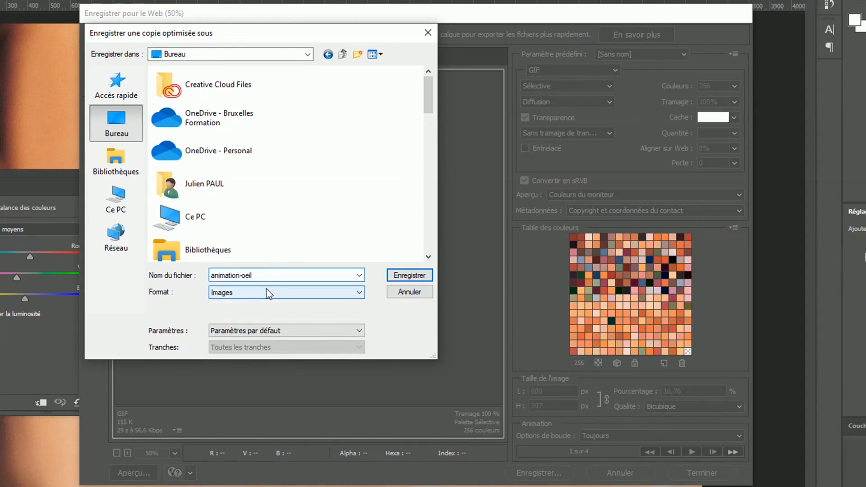
pyautogui.click(411, 275)
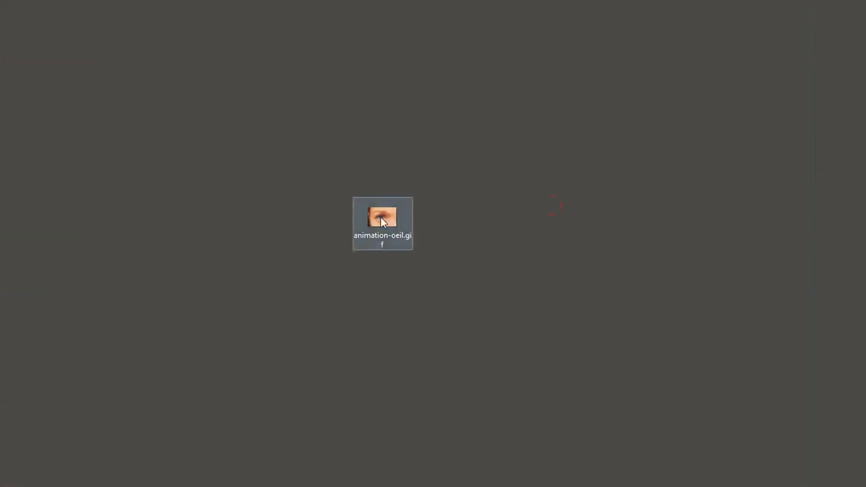
# Open animation-oeil.gif from the desktop in Photos to view the exported animation.
pyautogui.moveTo(381, 218)
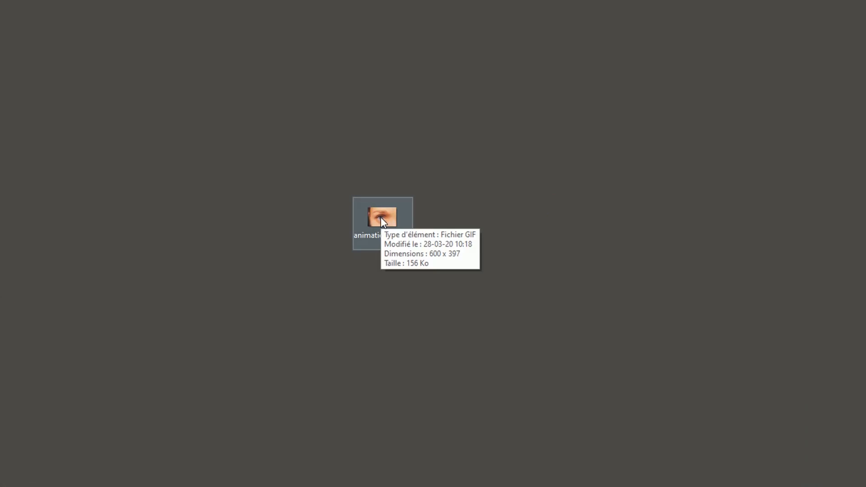
pyautogui.doubleClick(381, 219)
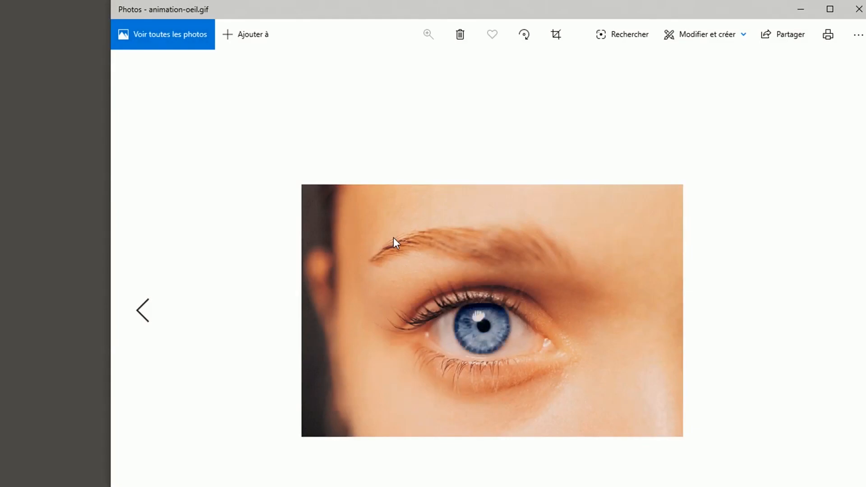